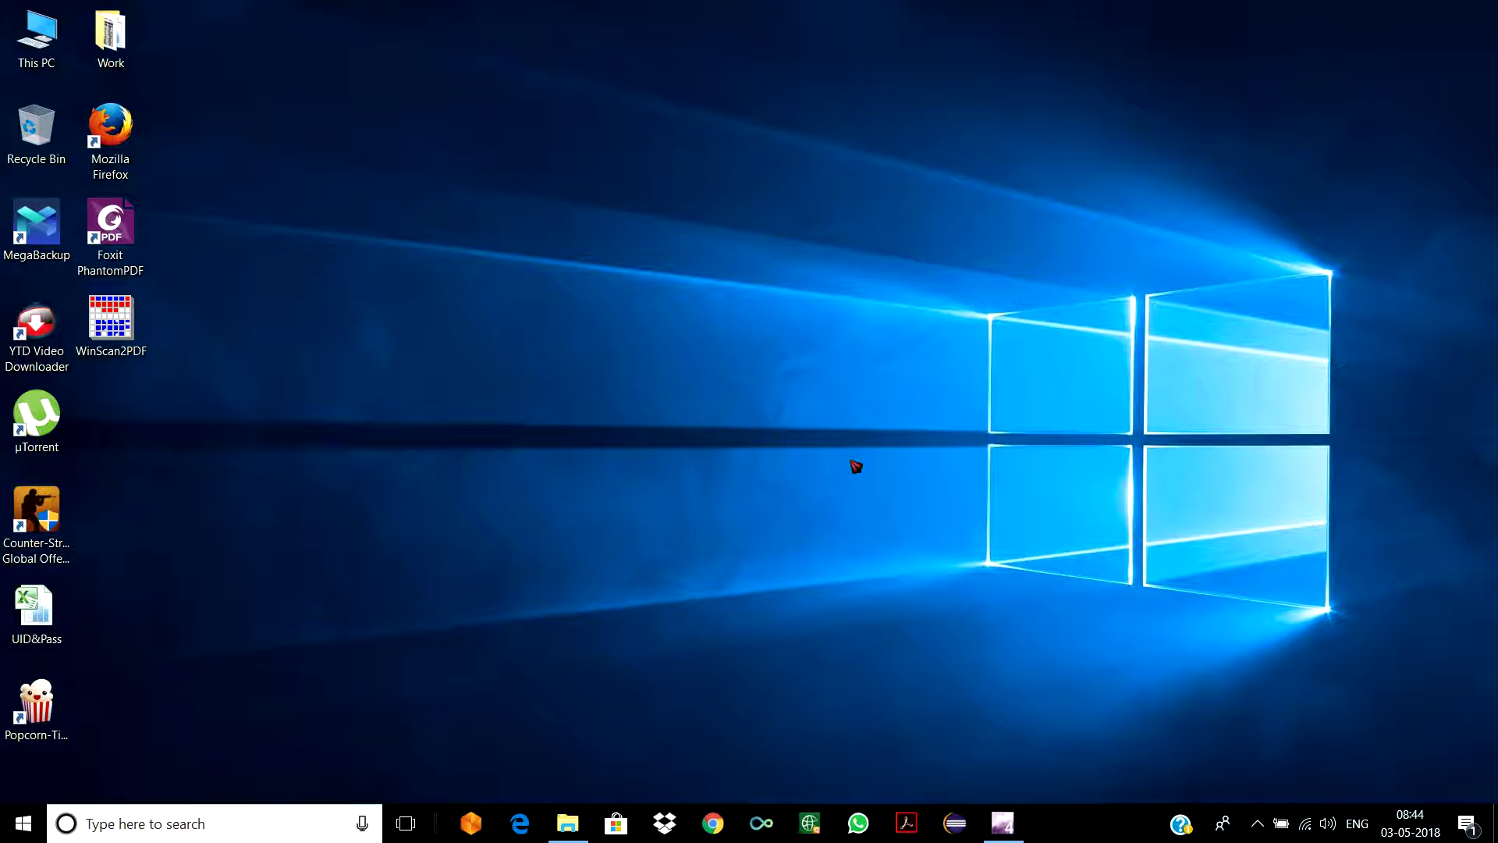
# - Open Control Panel's System page showing Windows 10 Home Single Language, Intel Core i5-6200U and 4.00 GB RAM
pyautogui.click(175, 826)
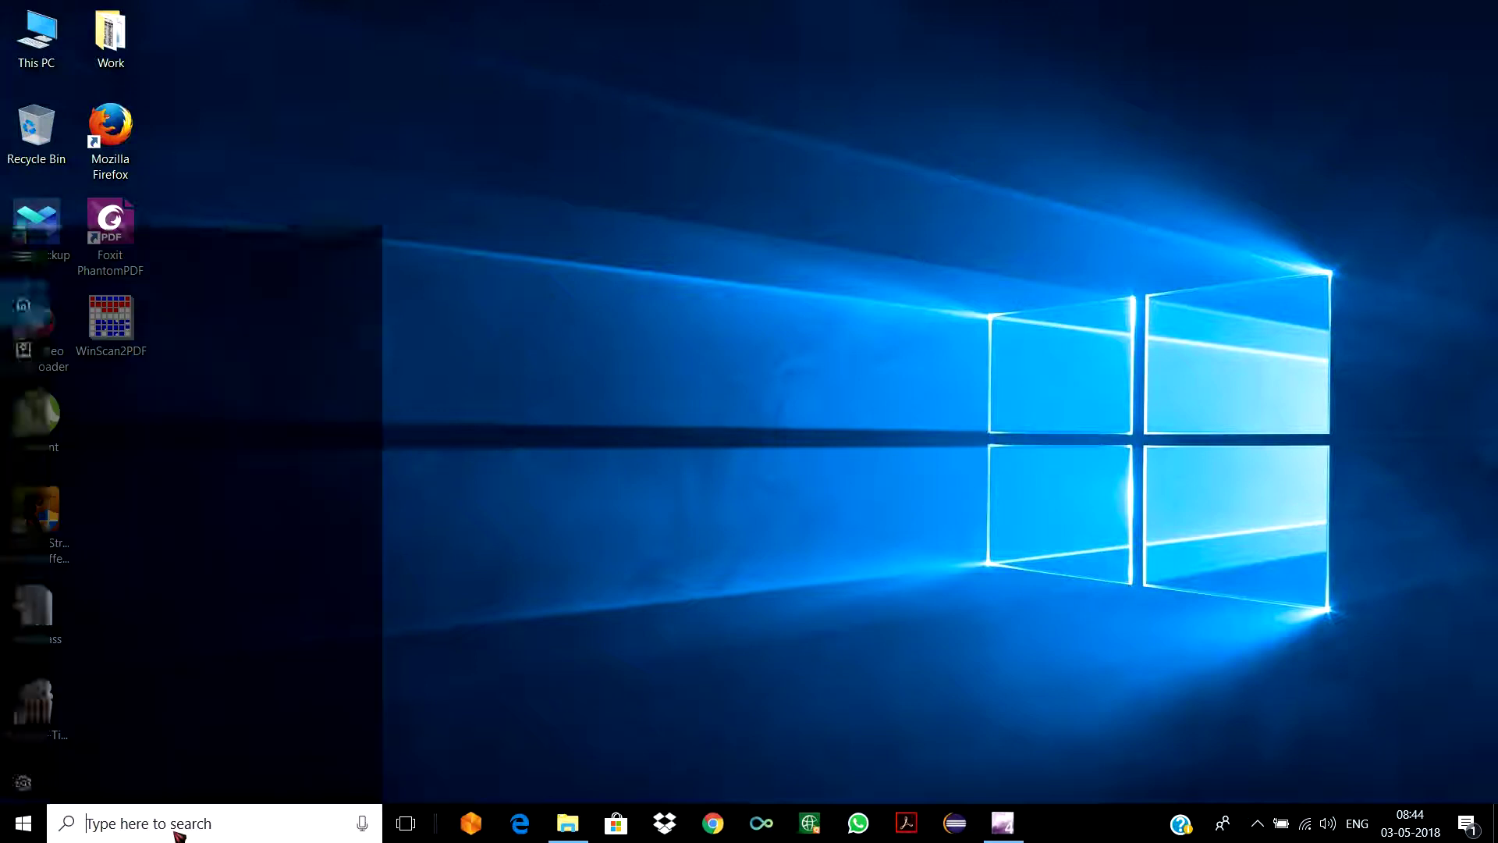
pyautogui.write('cont')
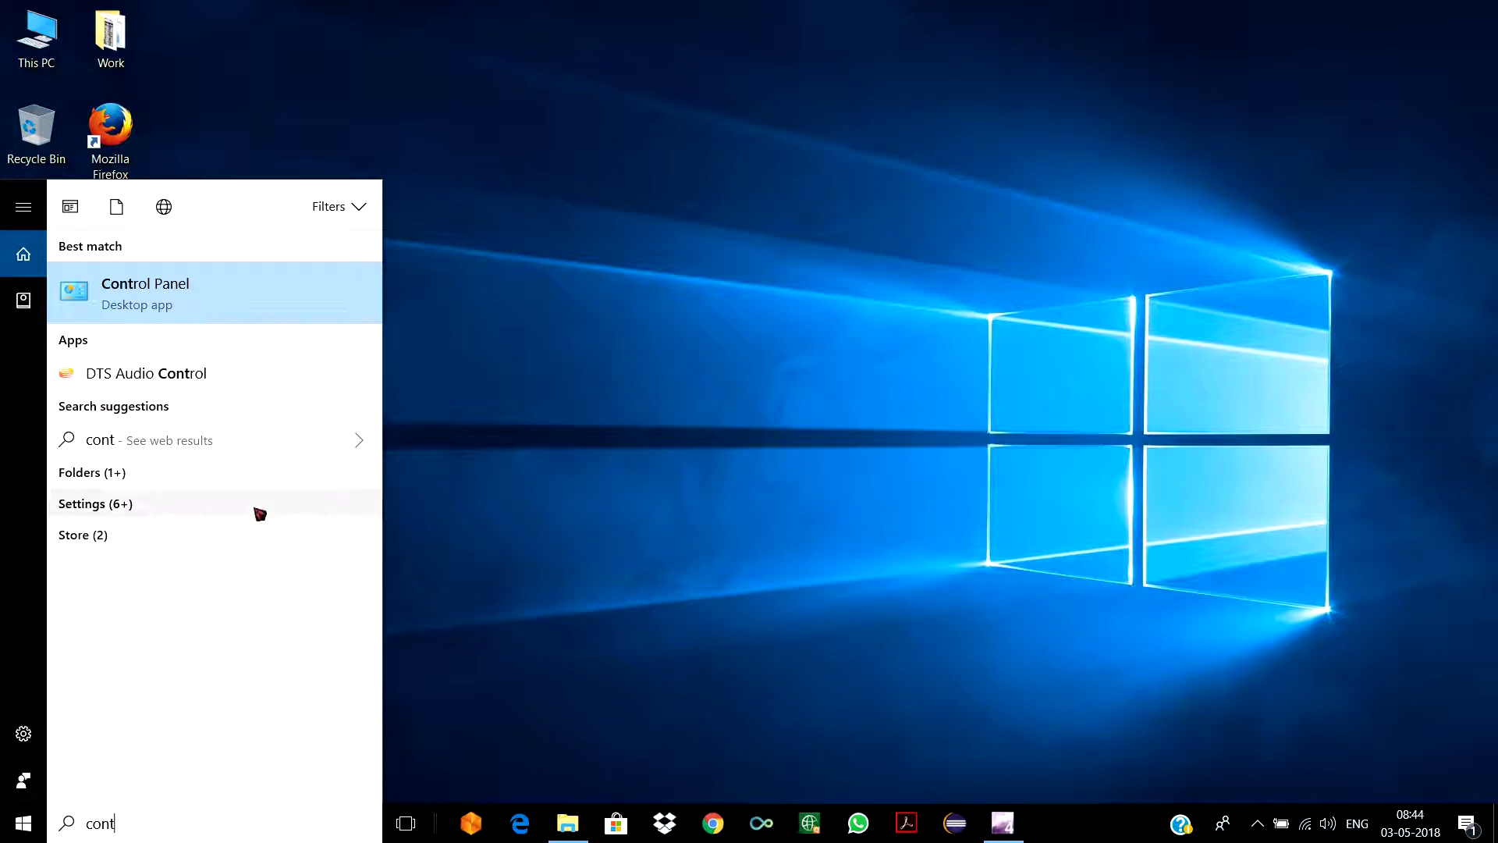
pyautogui.click(195, 304)
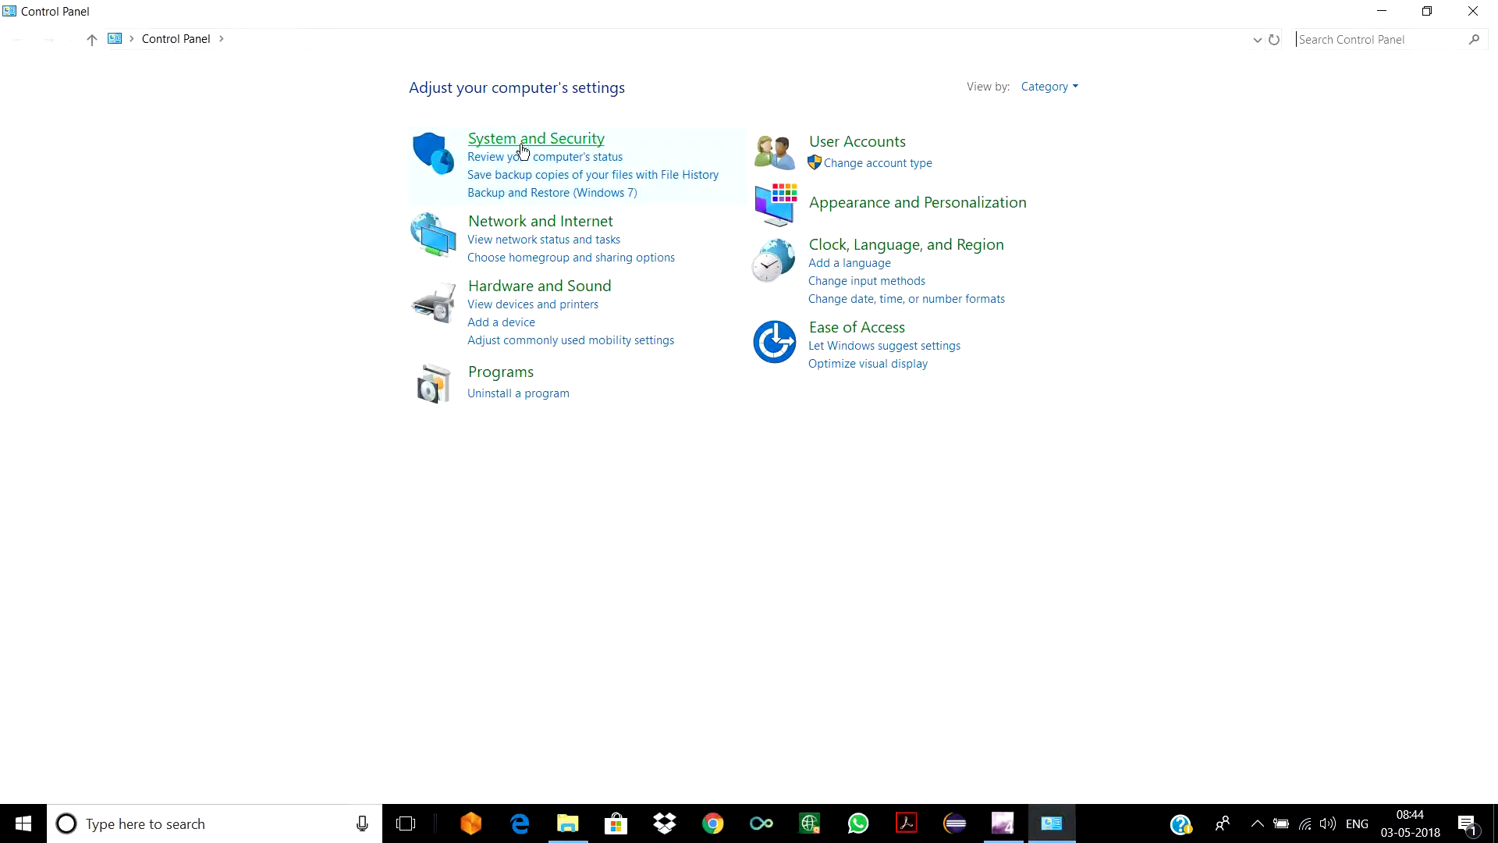
pyautogui.click(521, 143)
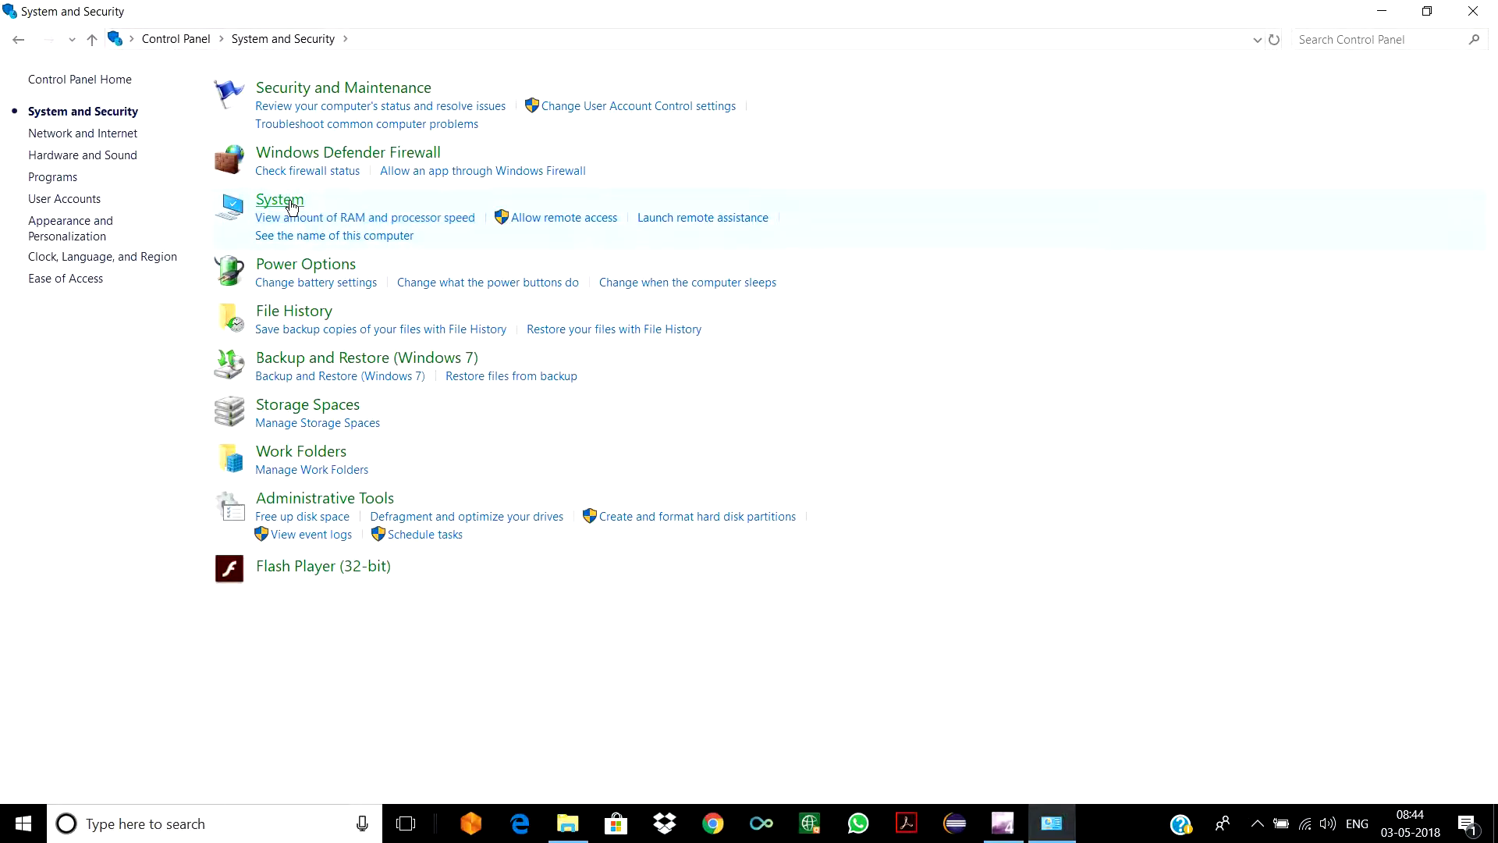
pyautogui.click(290, 200)
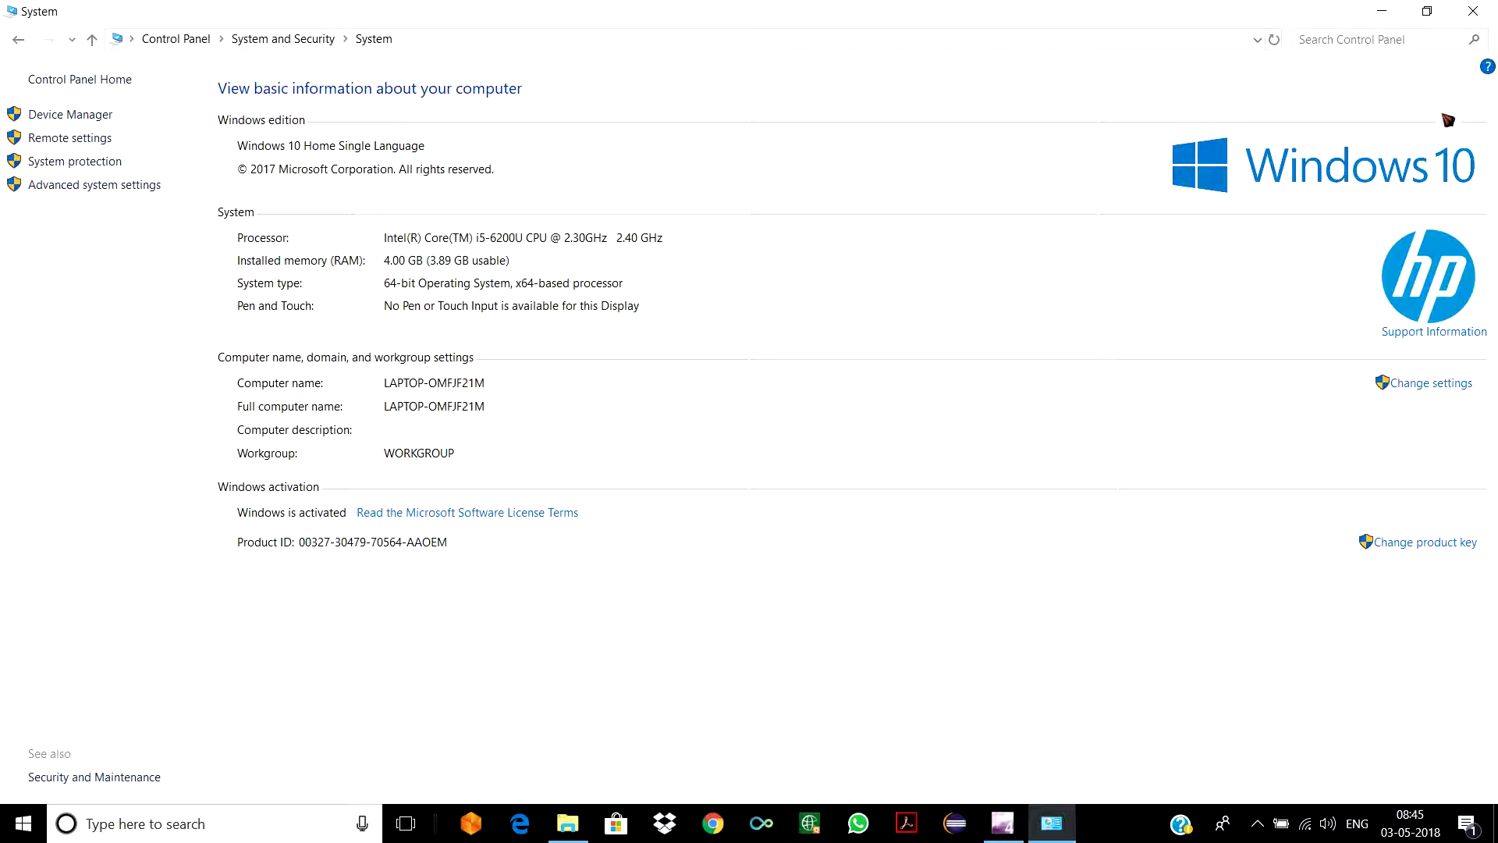
# - Close System and view the Update & Security Activation page showing digital license activation
pyautogui.click(1473, 11)
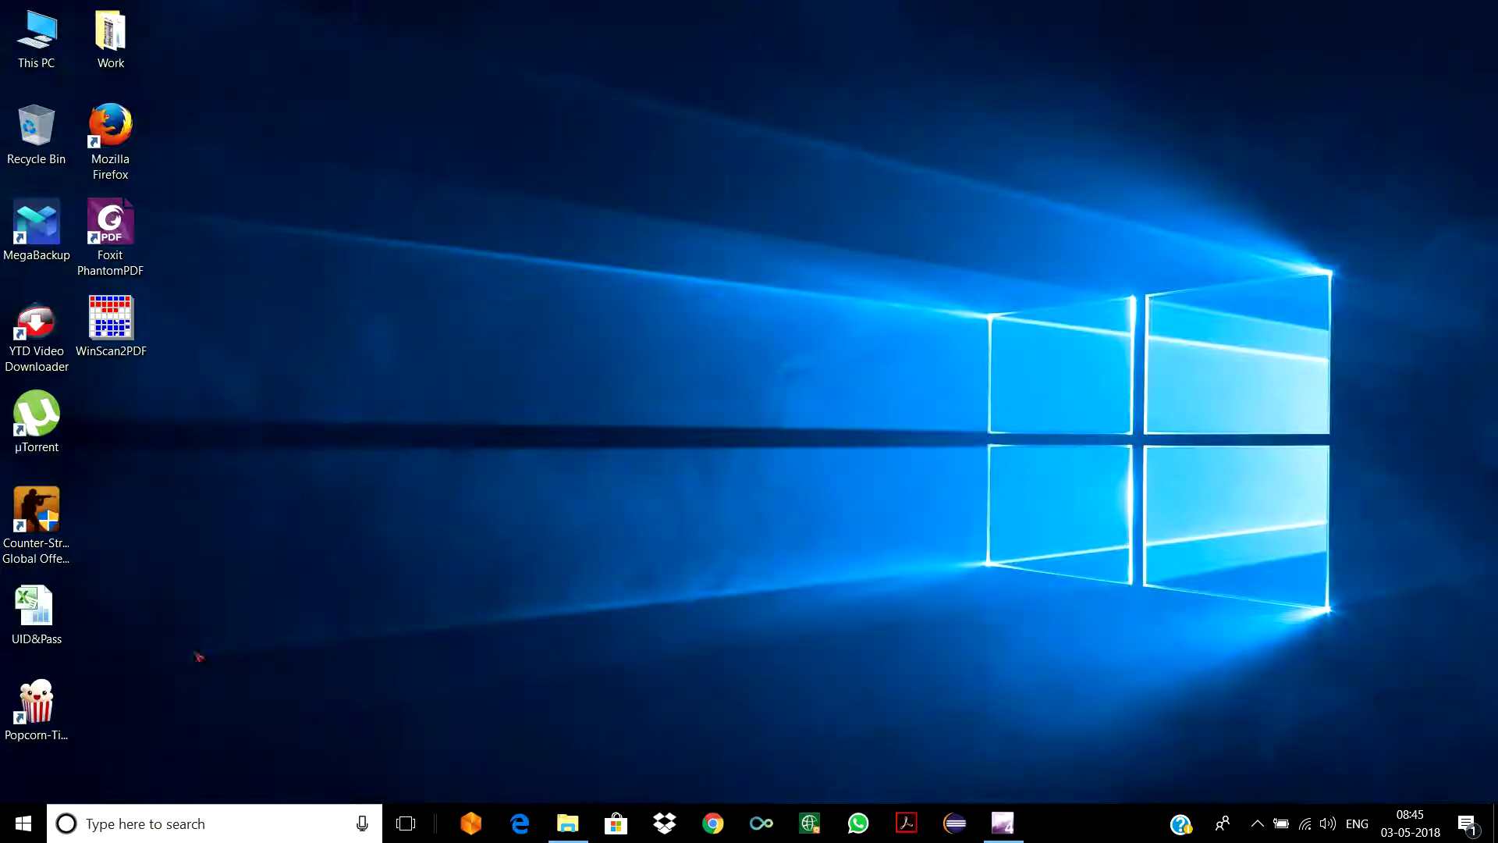
pyautogui.click(23, 833)
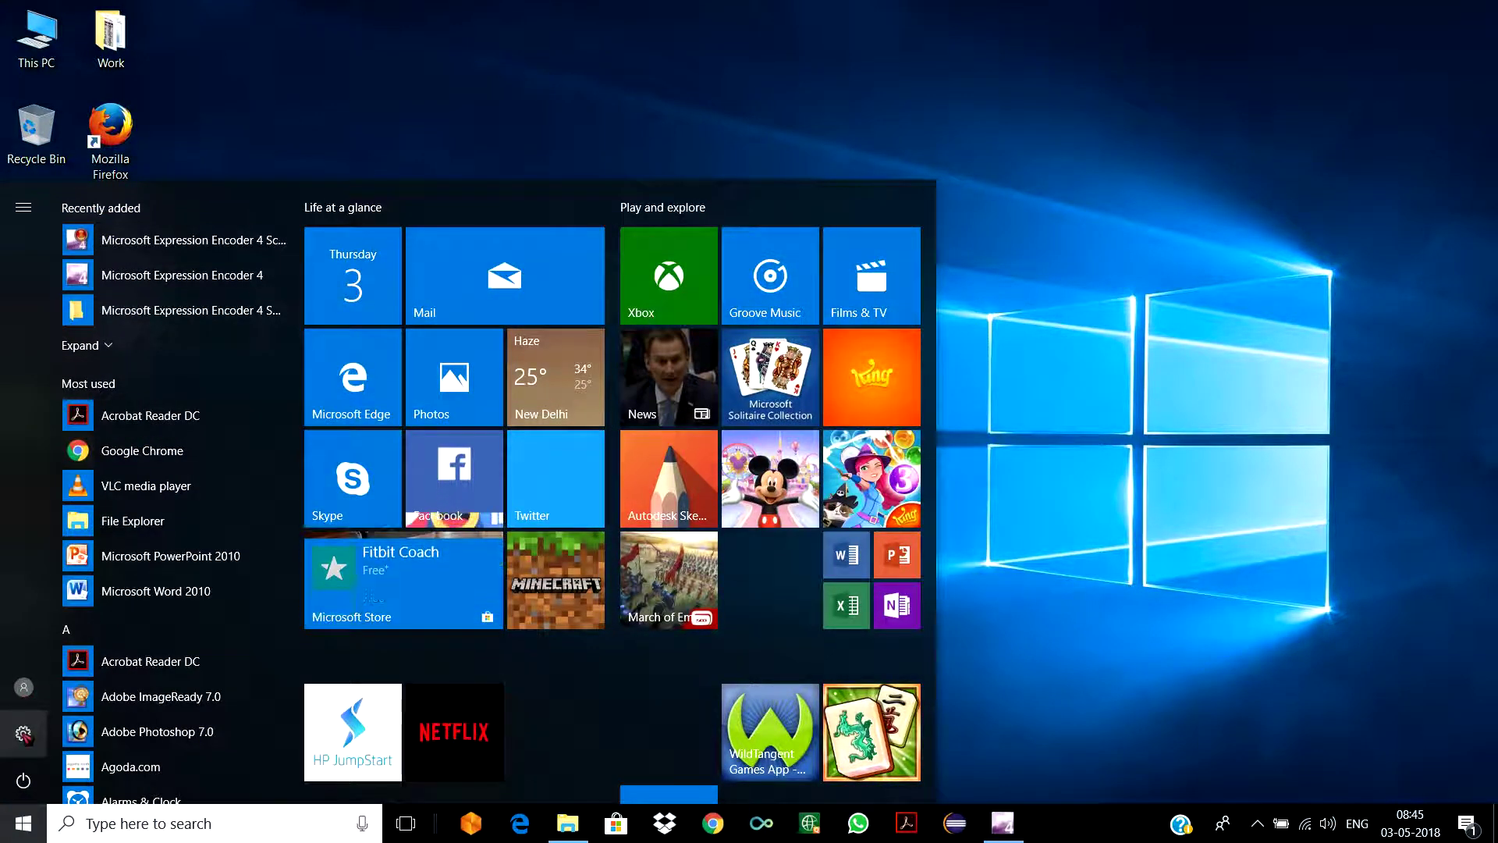
pyautogui.click(24, 732)
pyautogui.click(564, 605)
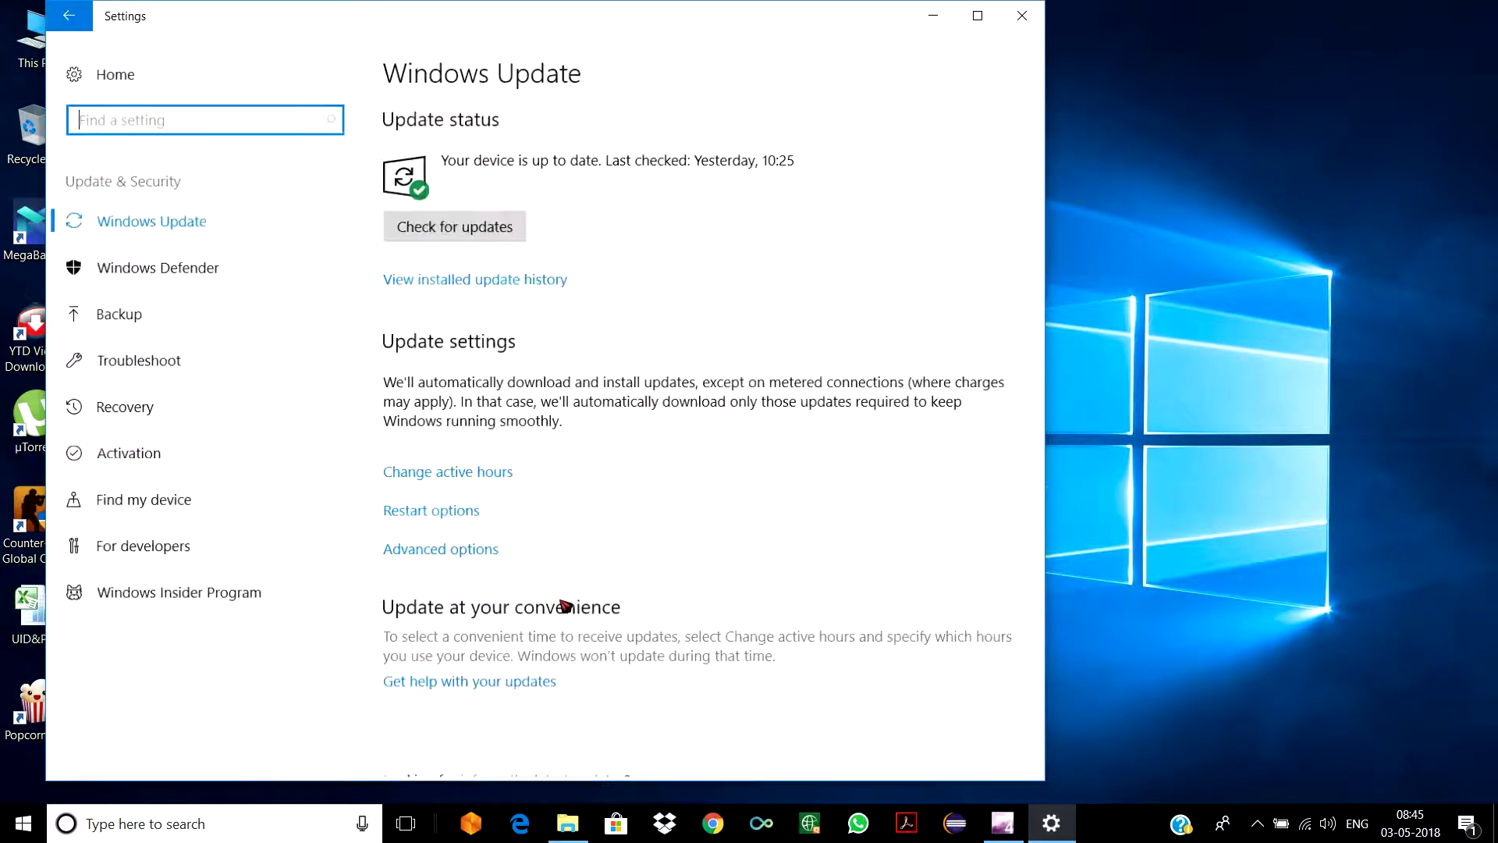
pyautogui.click(133, 461)
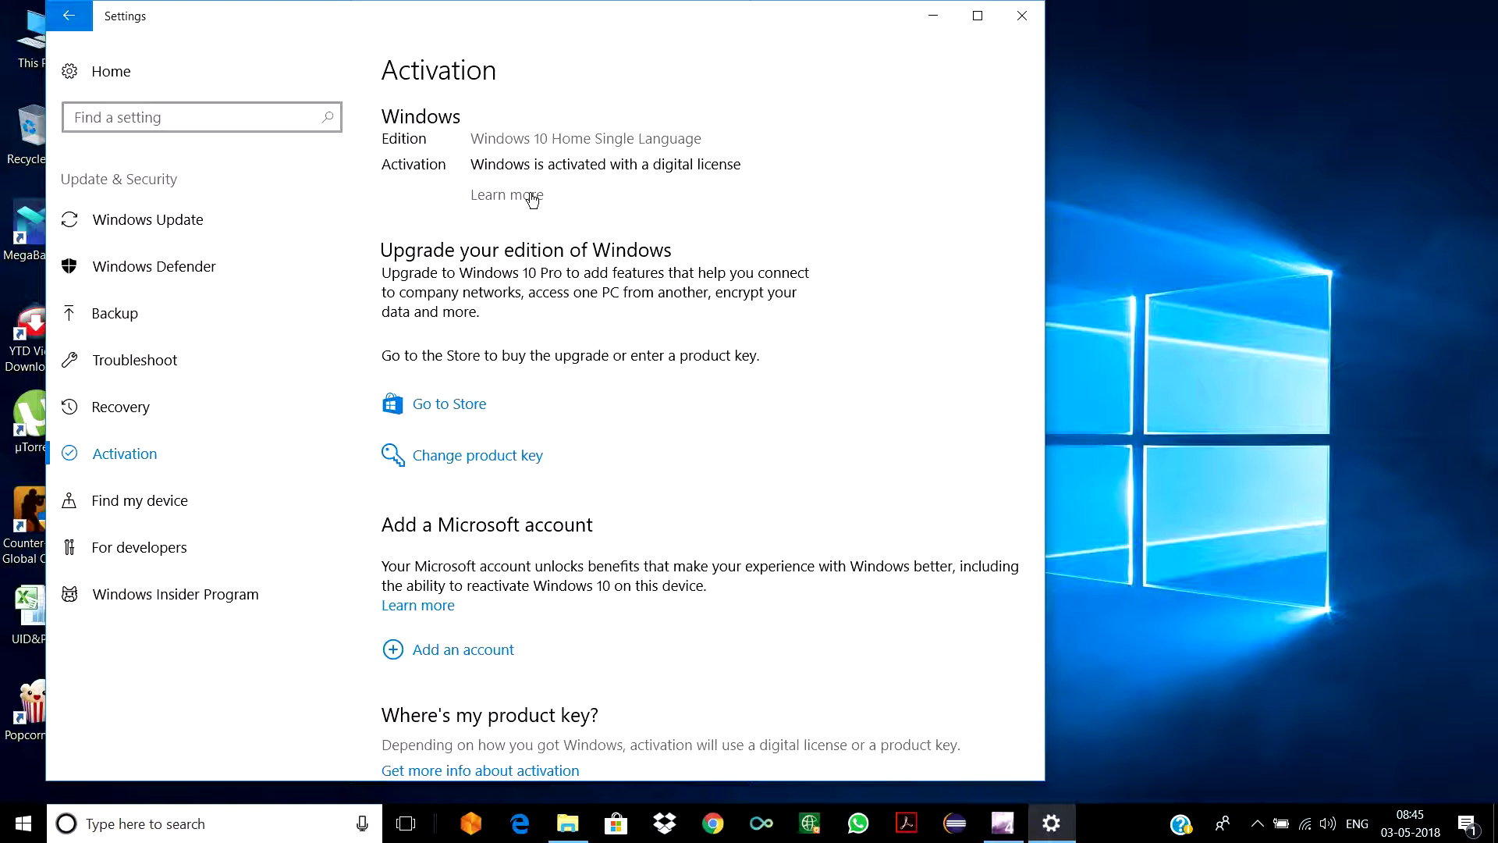
# - Close Settings and run winver to show Windows 10 Version 1709 (OS Build 16299.371)
pyautogui.click(1022, 15)
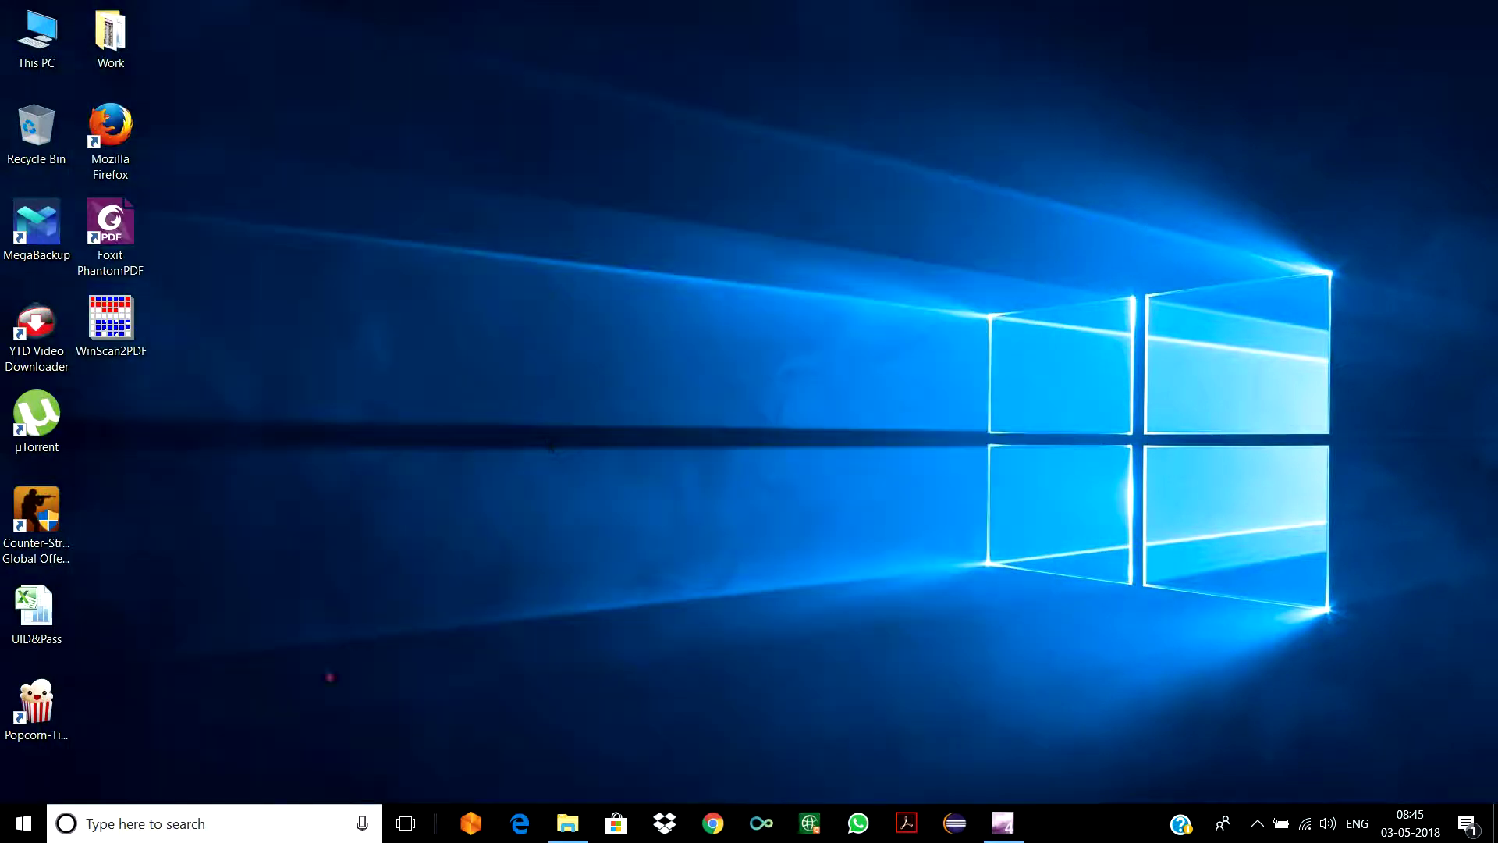
pyautogui.click(238, 821)
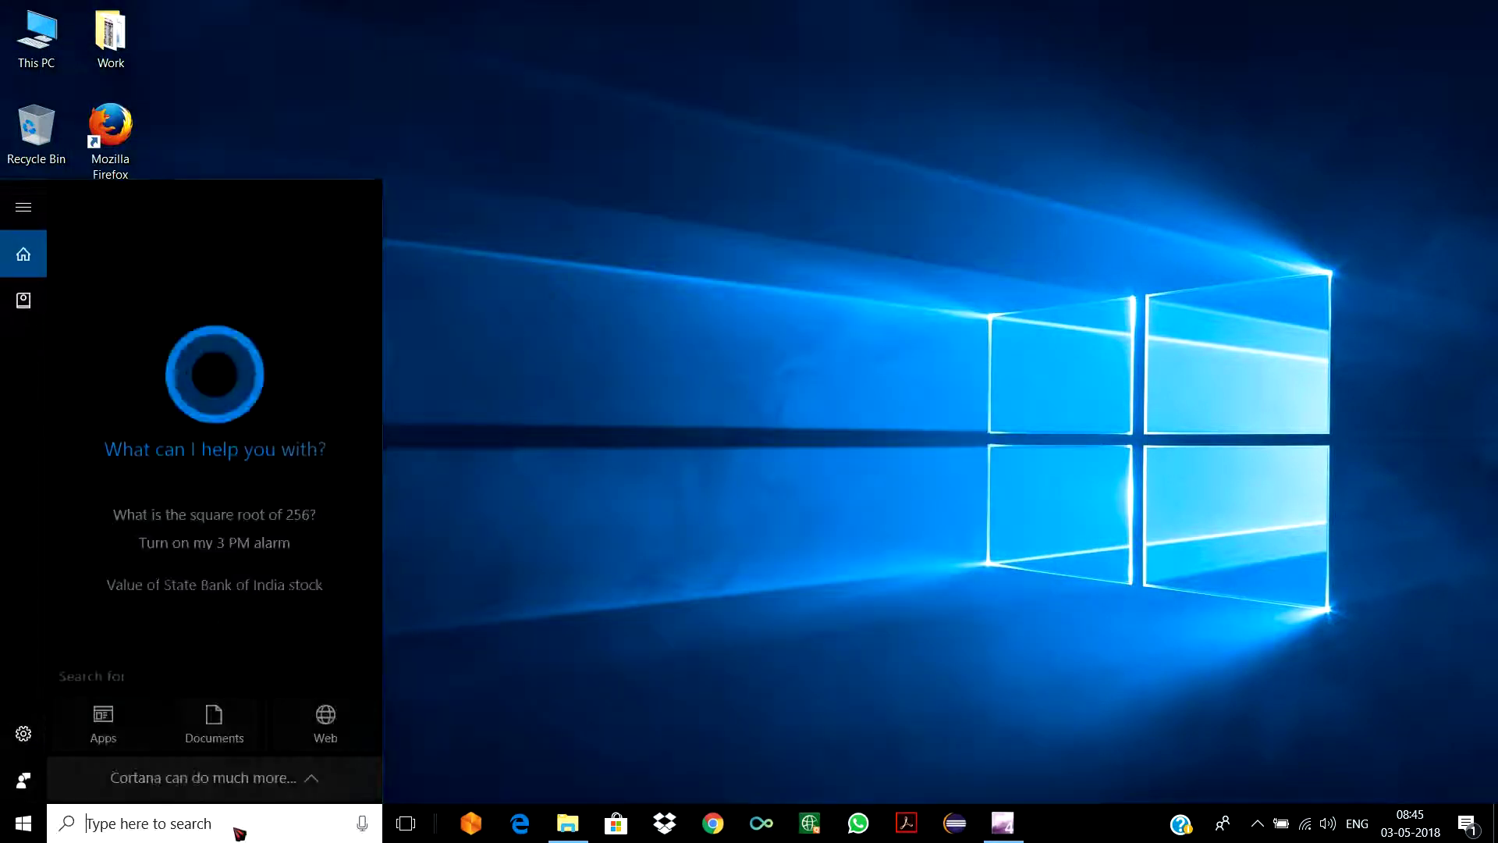
pyautogui.write('run')
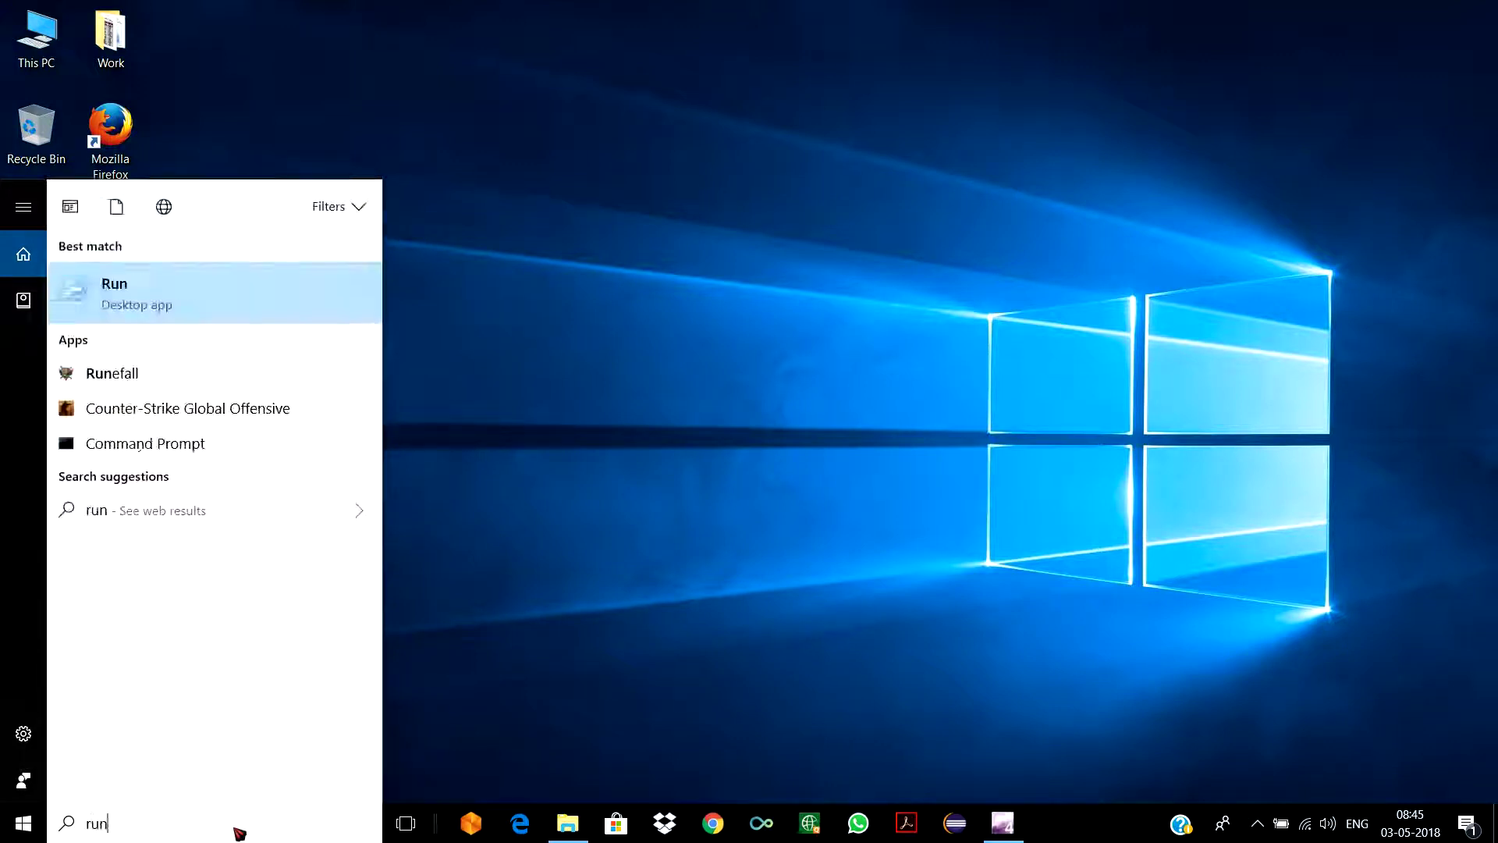
pyautogui.press('Return')
pyautogui.write('winver')
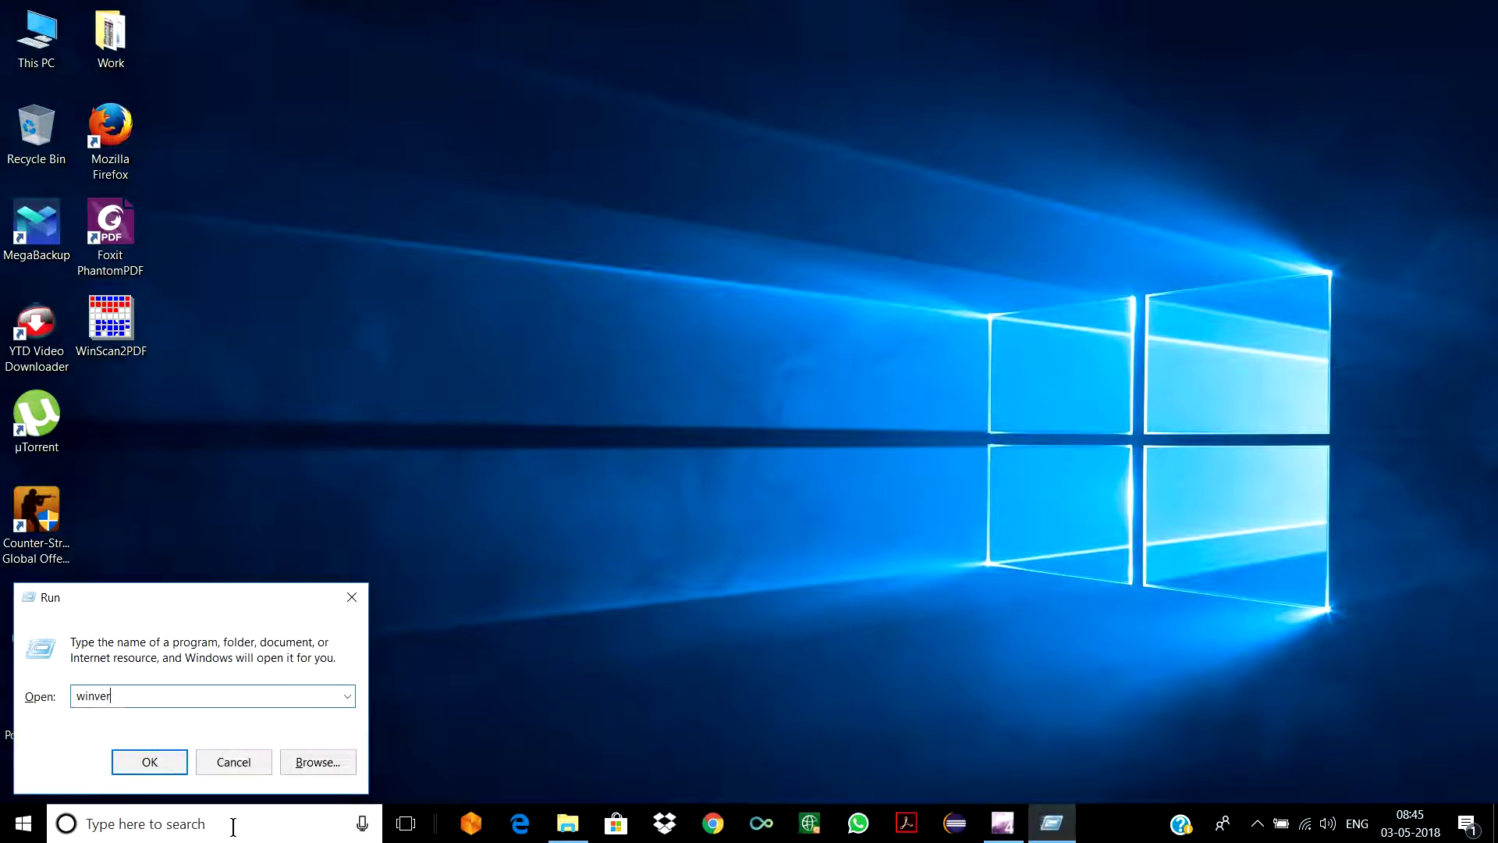
pyautogui.press('Return')
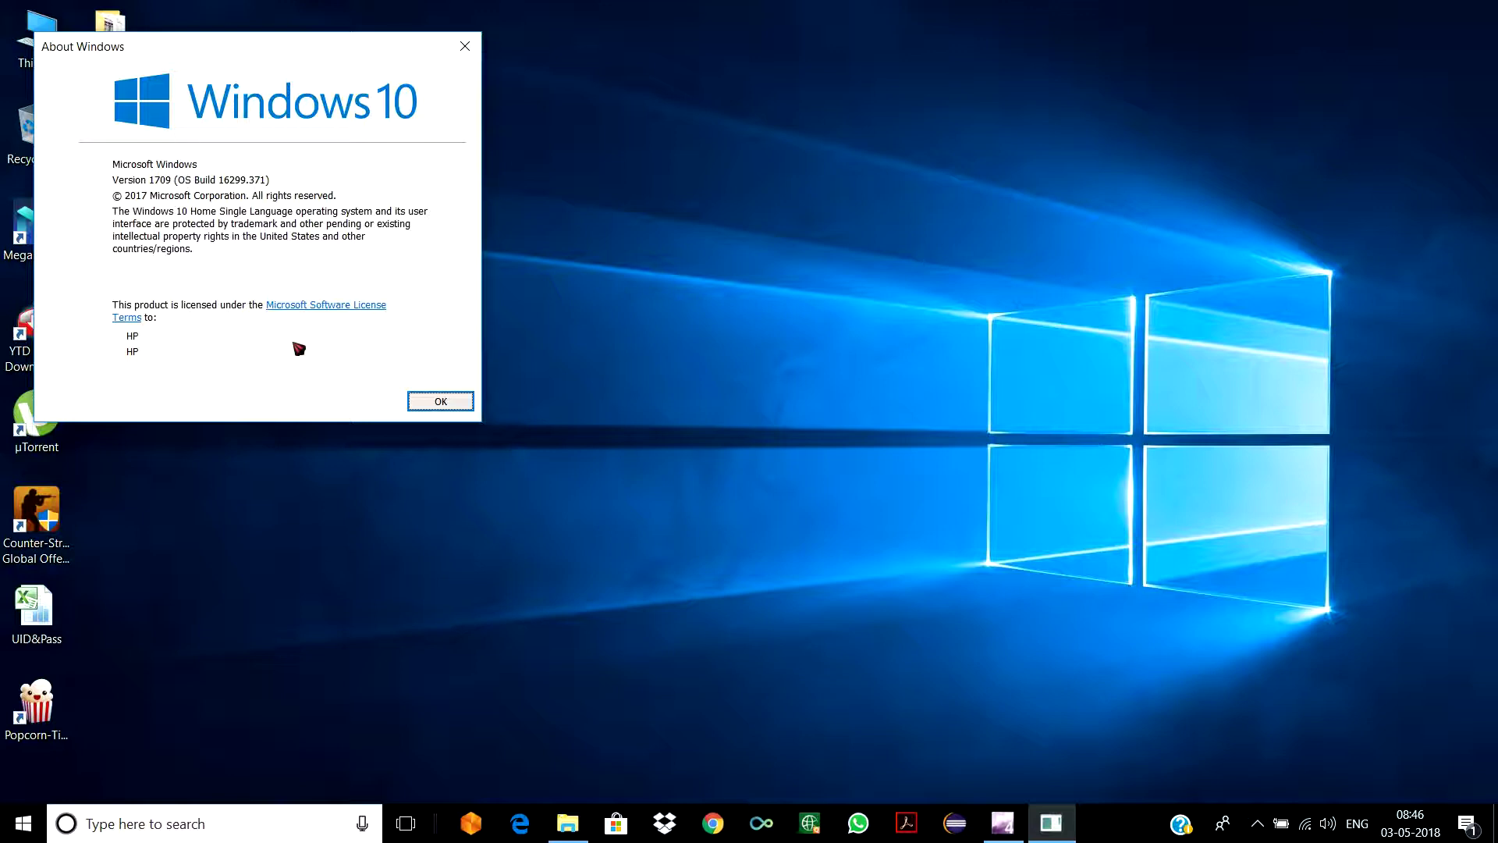
# - Run slmgr /dlv in an administrator Command Prompt, showing License Status: Licensed for CoreSingleLanguage
pyautogui.click(465, 46)
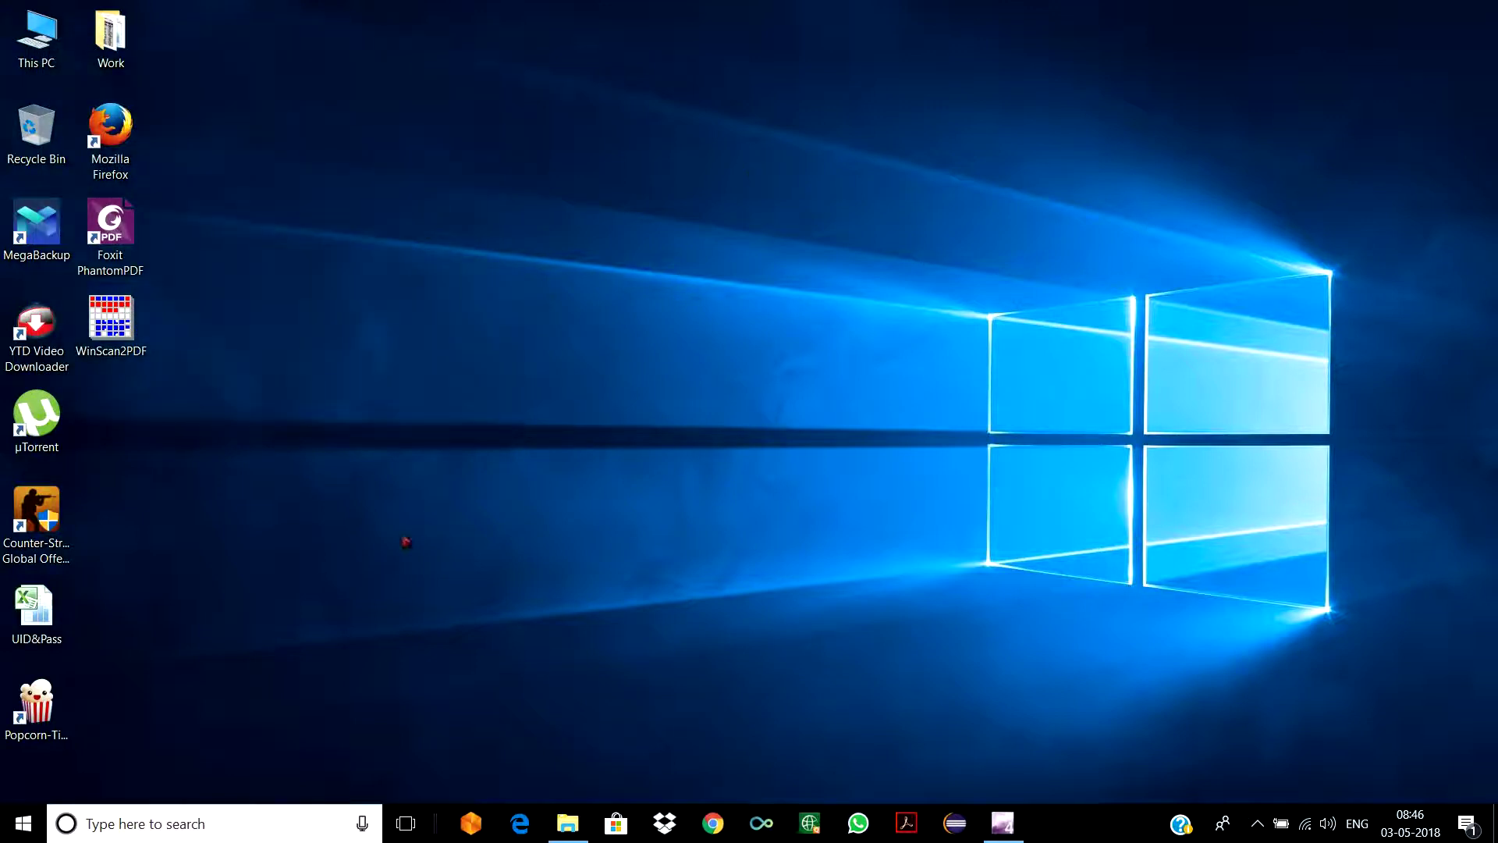
pyautogui.click(225, 835)
pyautogui.write('cmd')
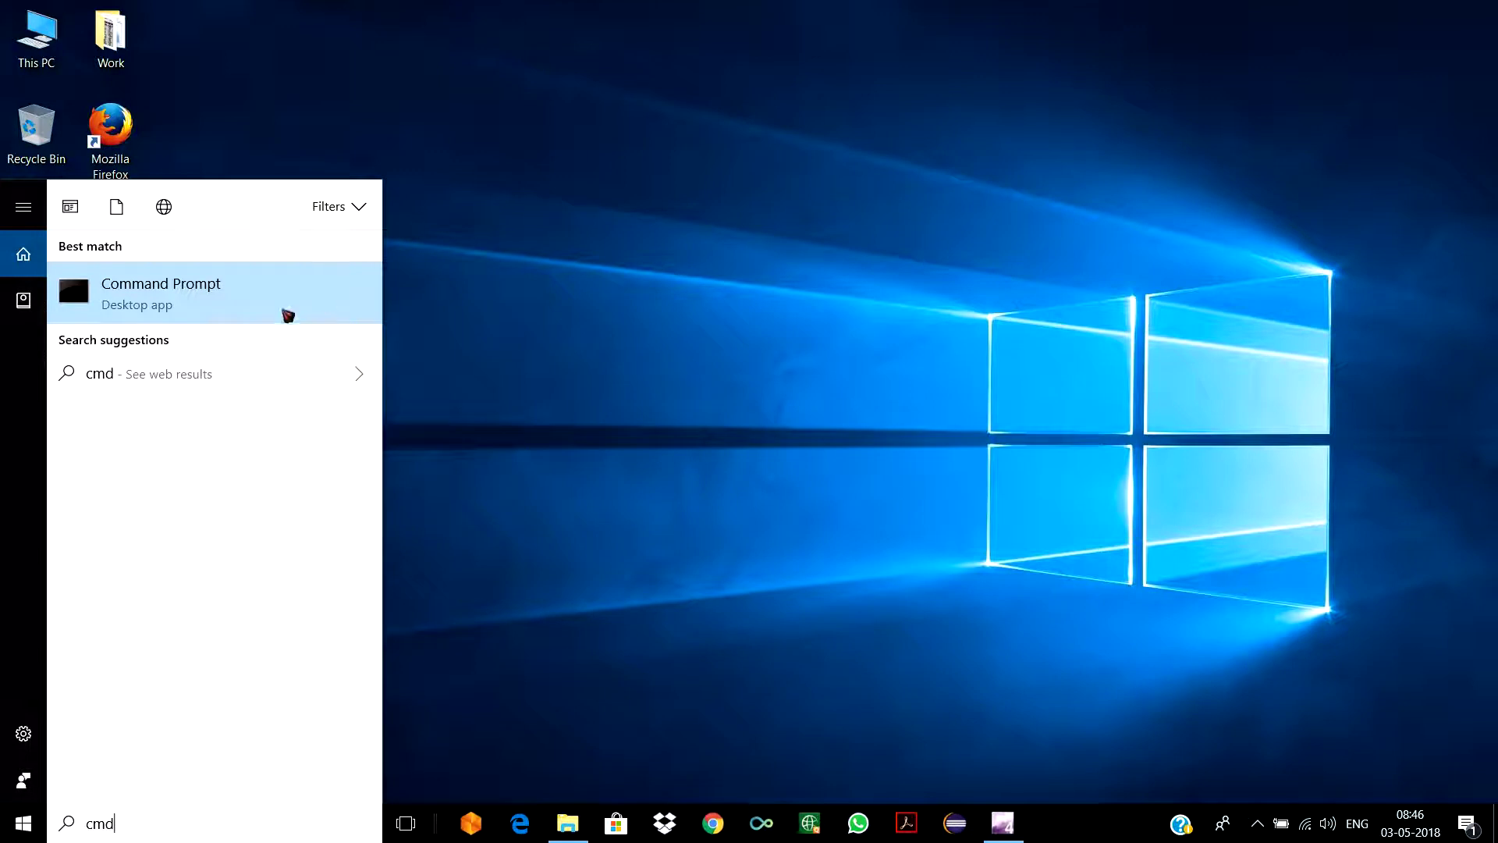
pyautogui.rightClick(239, 319)
pyautogui.click(221, 341)
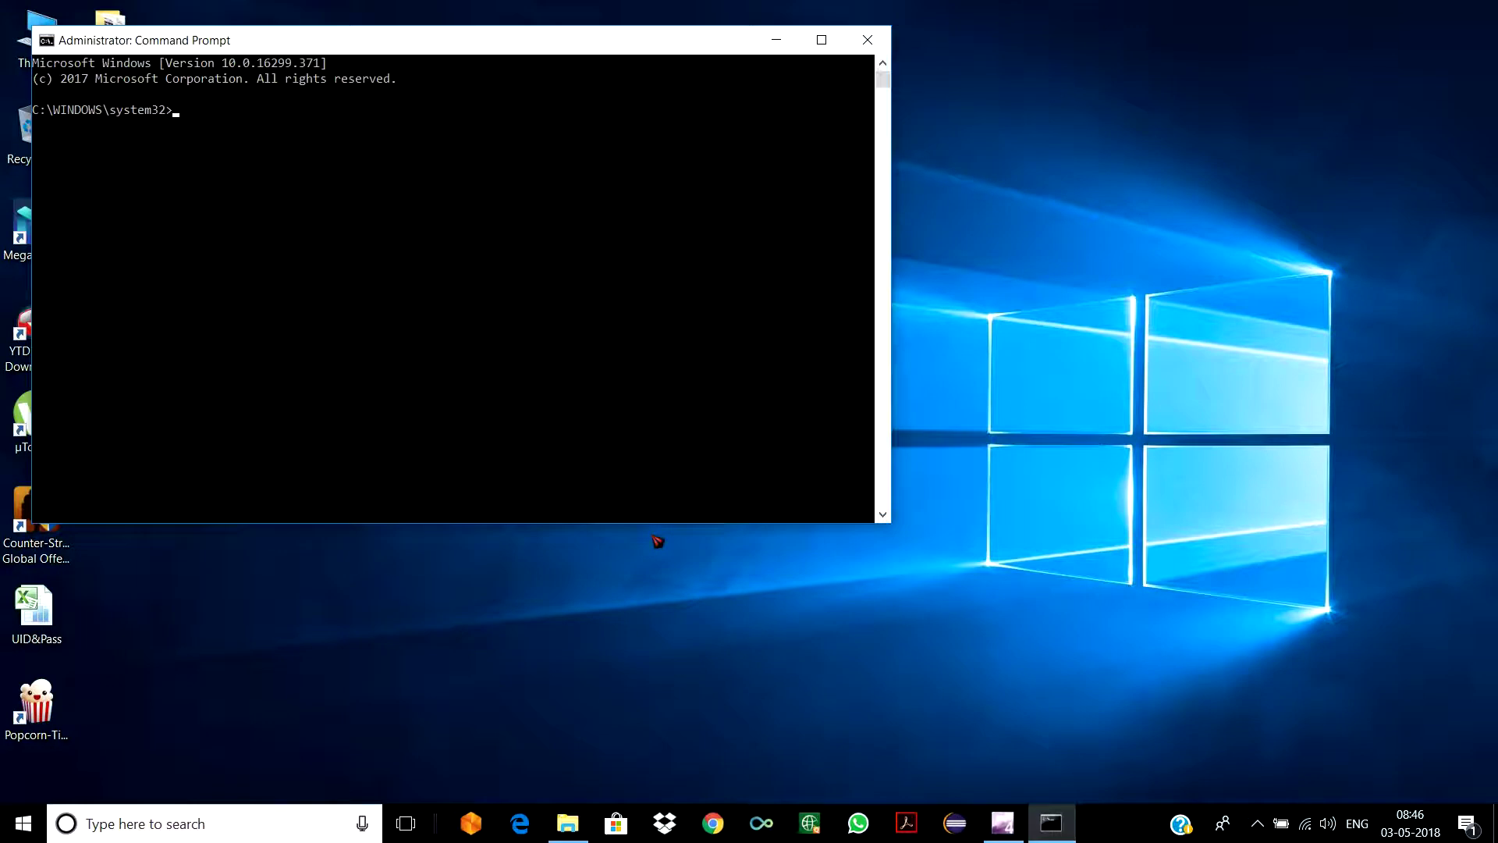
pyautogui.write('slmgr /dlv')
pyautogui.press('Return')
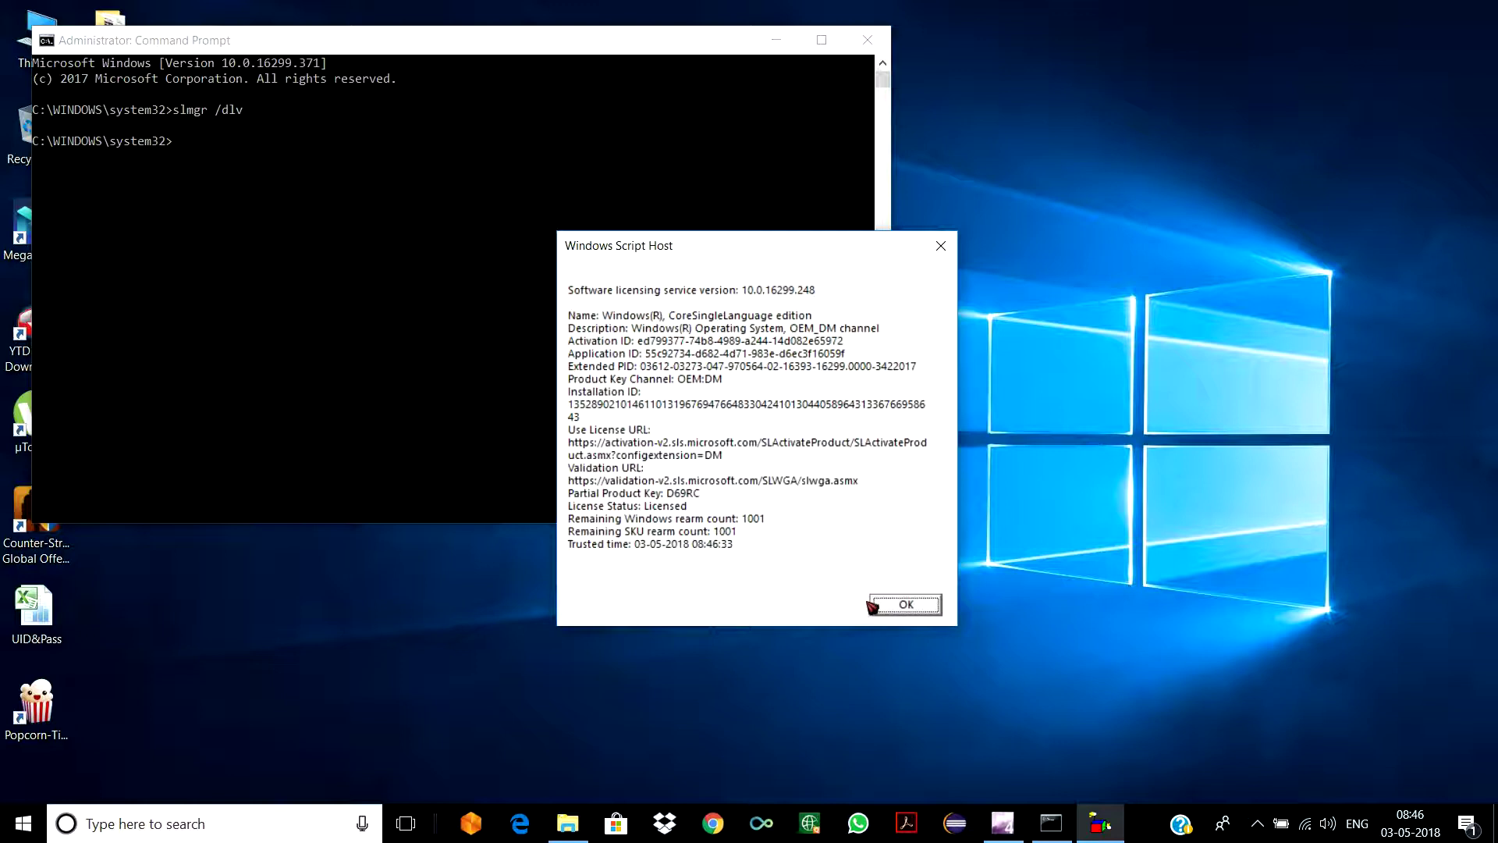
# - Dismiss the licence report and run slmgr /xpr, confirming the machine is permanently activated
pyautogui.click(890, 607)
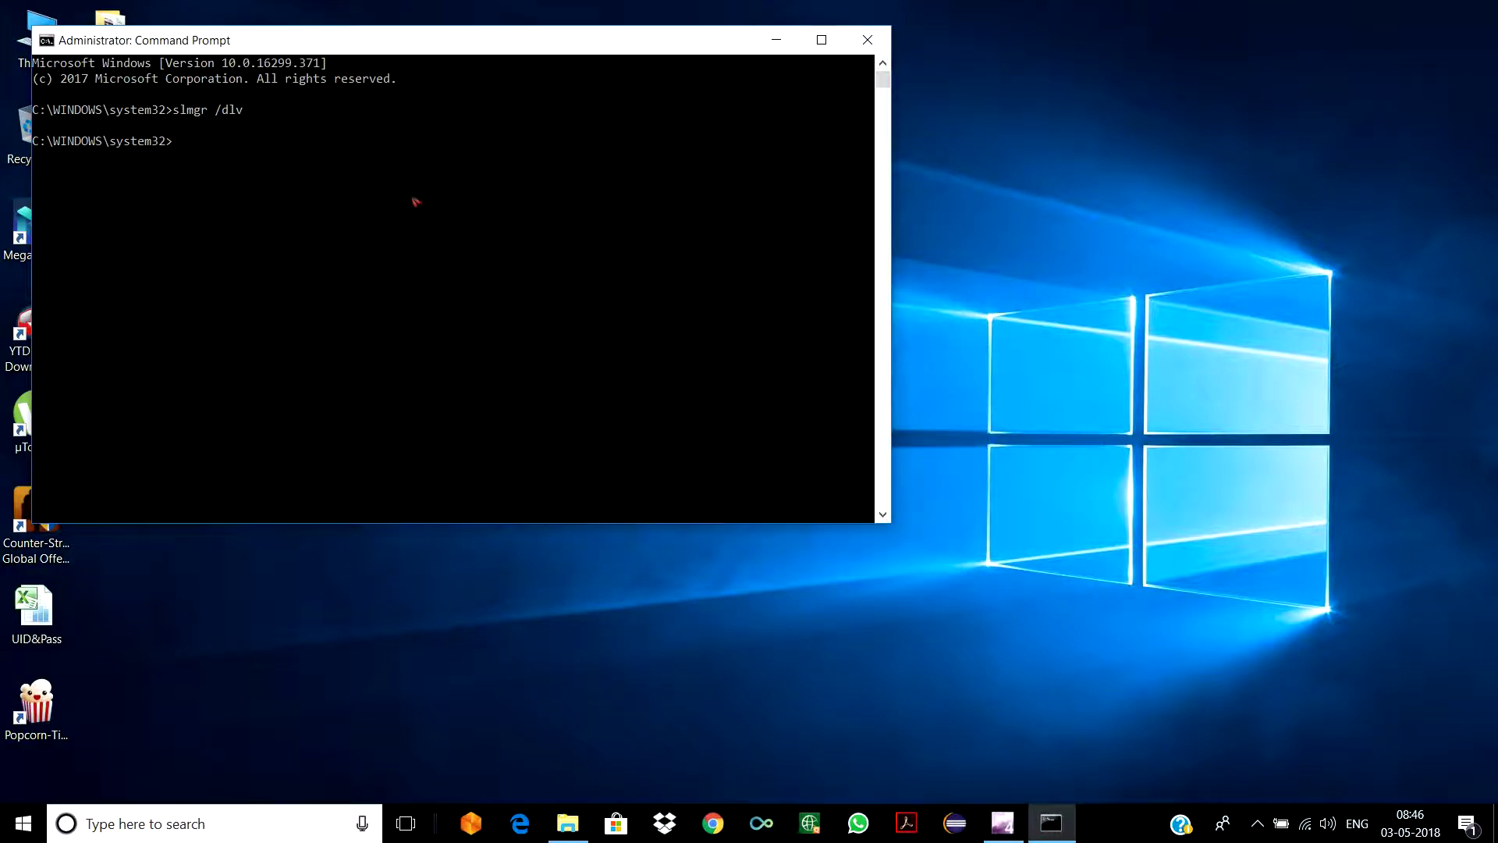
pyautogui.write('slmgr /xpr')
pyautogui.press('Return')
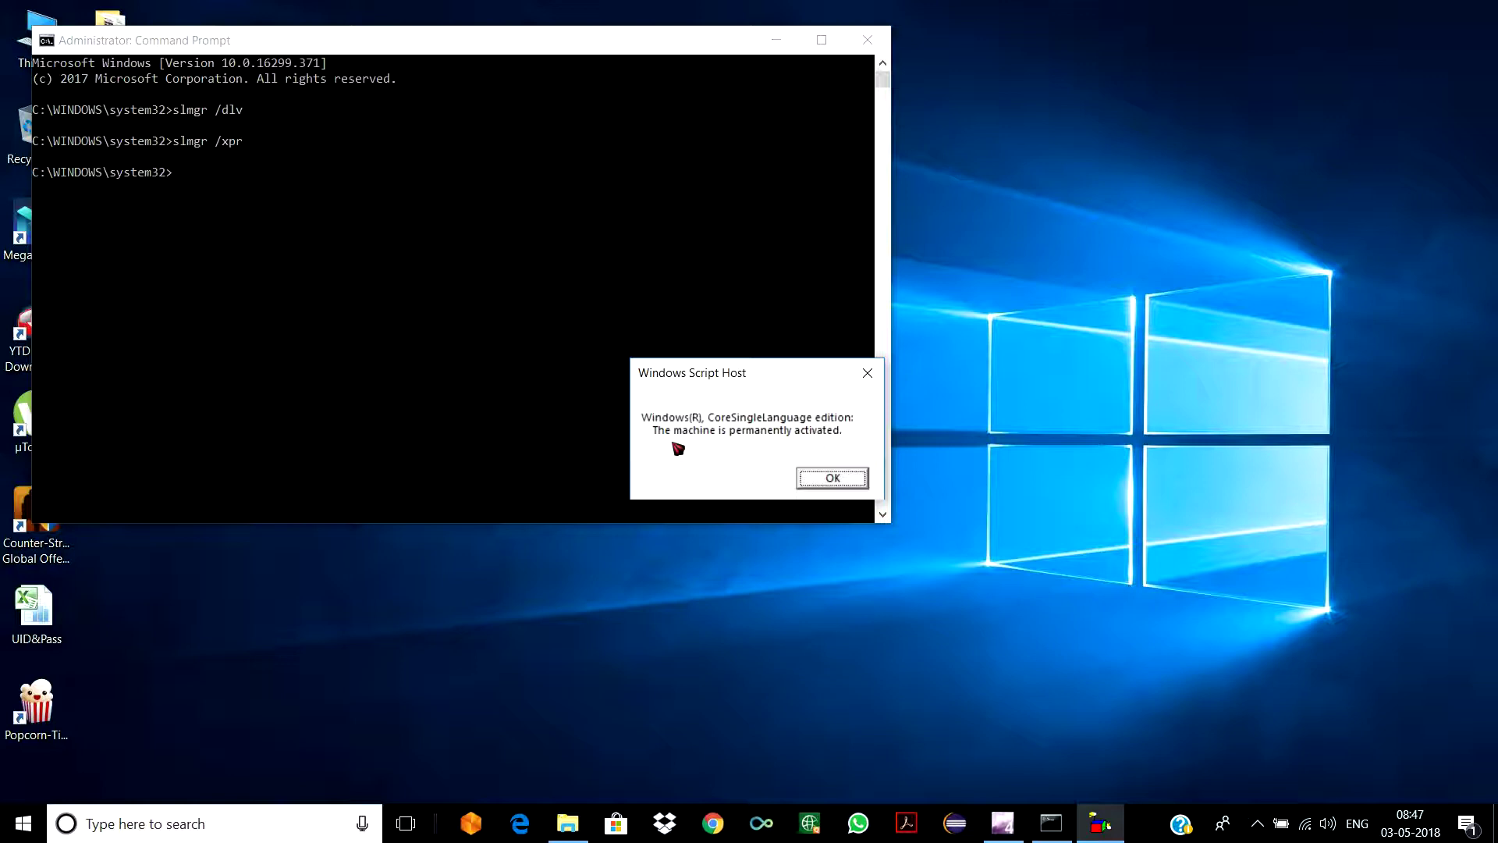
pyautogui.click(833, 479)
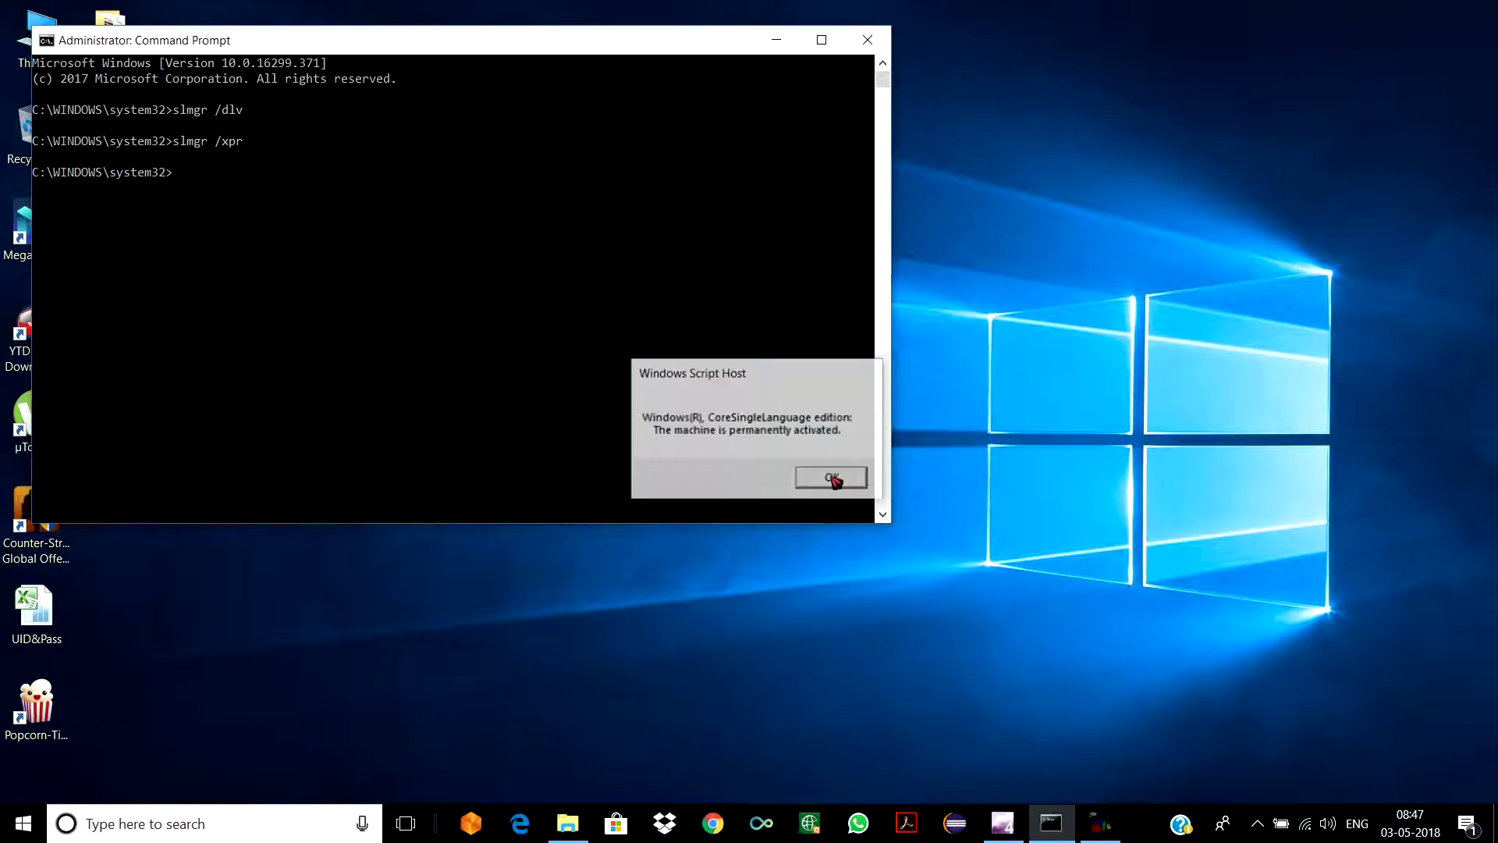
pyautogui.click(867, 39)
pyautogui.rightClick(869, 202)
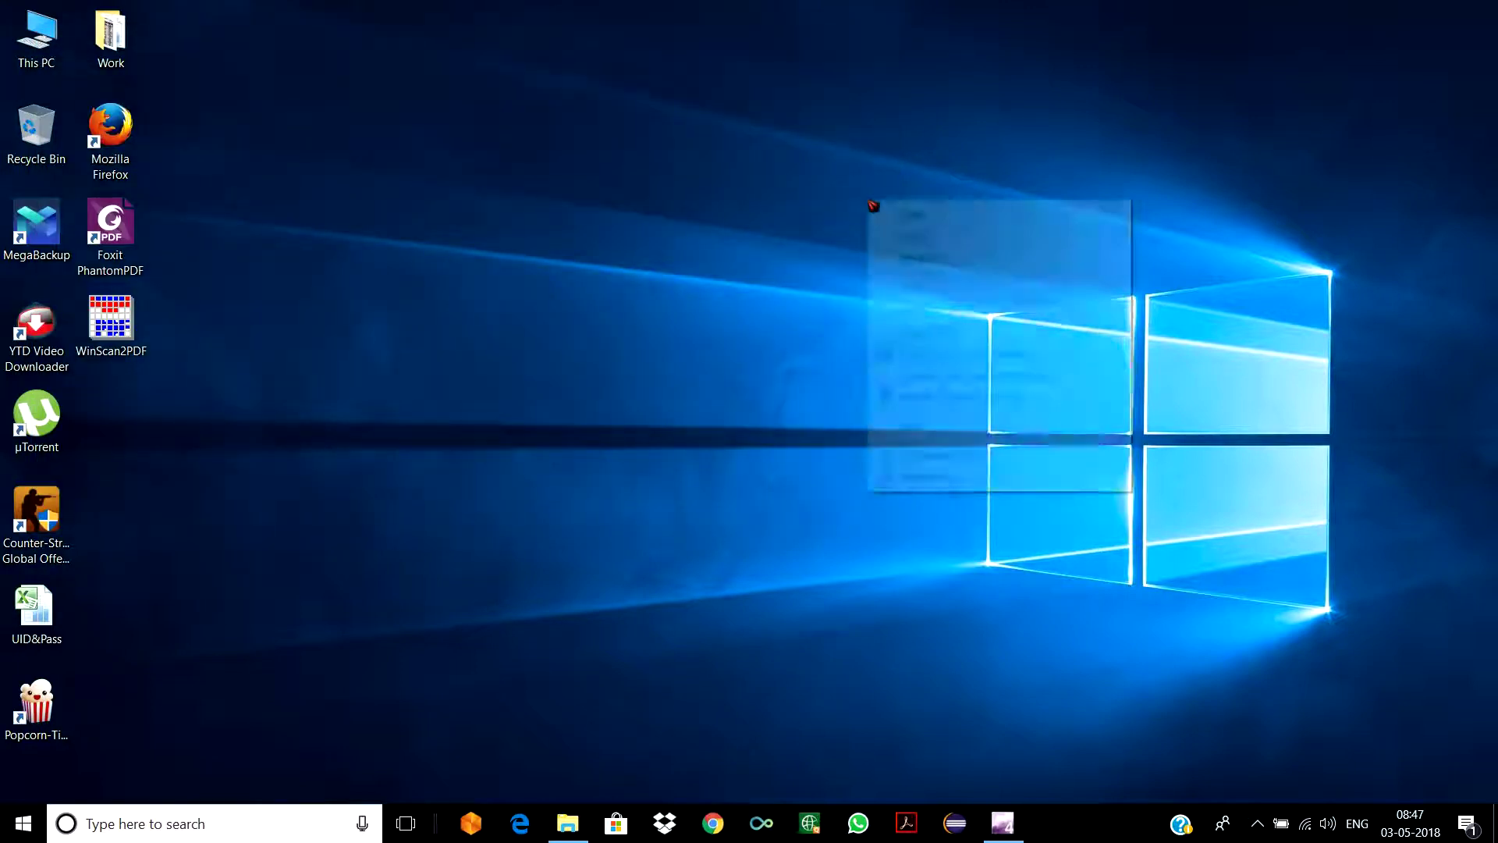
pyautogui.click(926, 258)
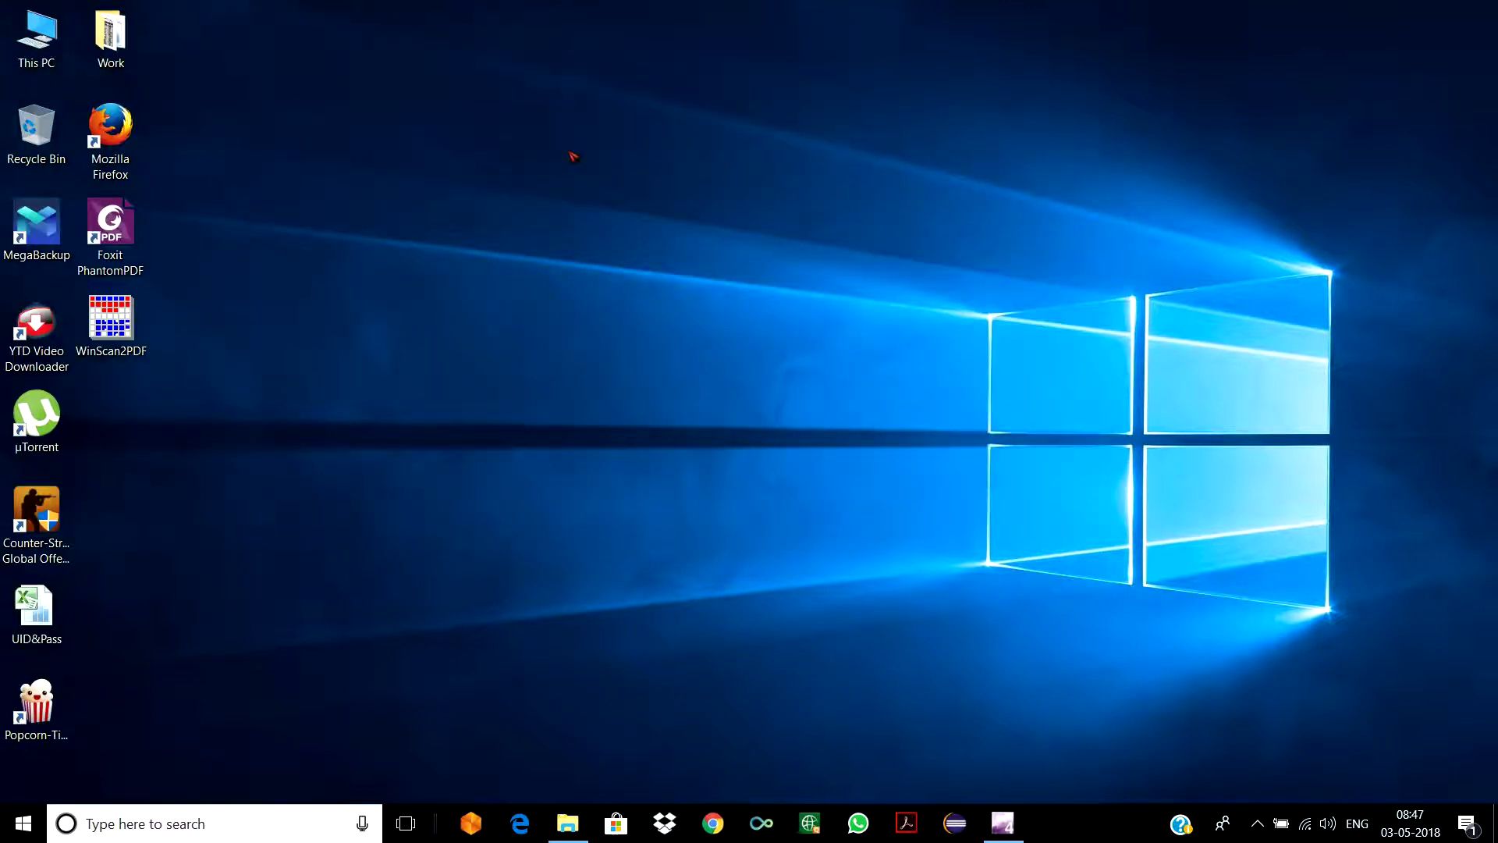